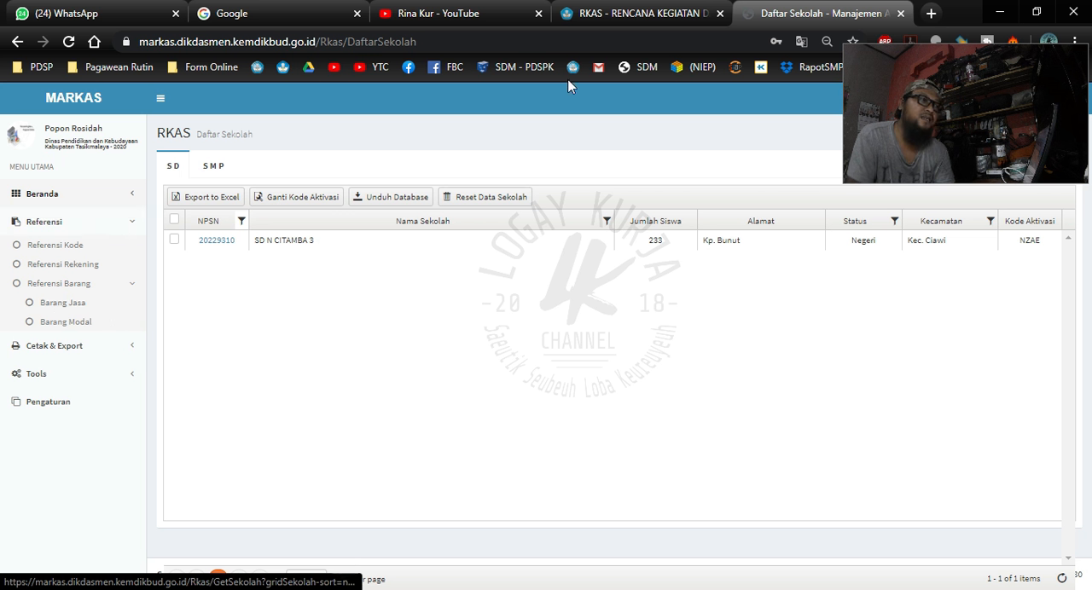
- Switch to the PowerPoint presentation, view the closing "Terima Kasih" slide, and return to the ARKAS application
left_click(503, 0)
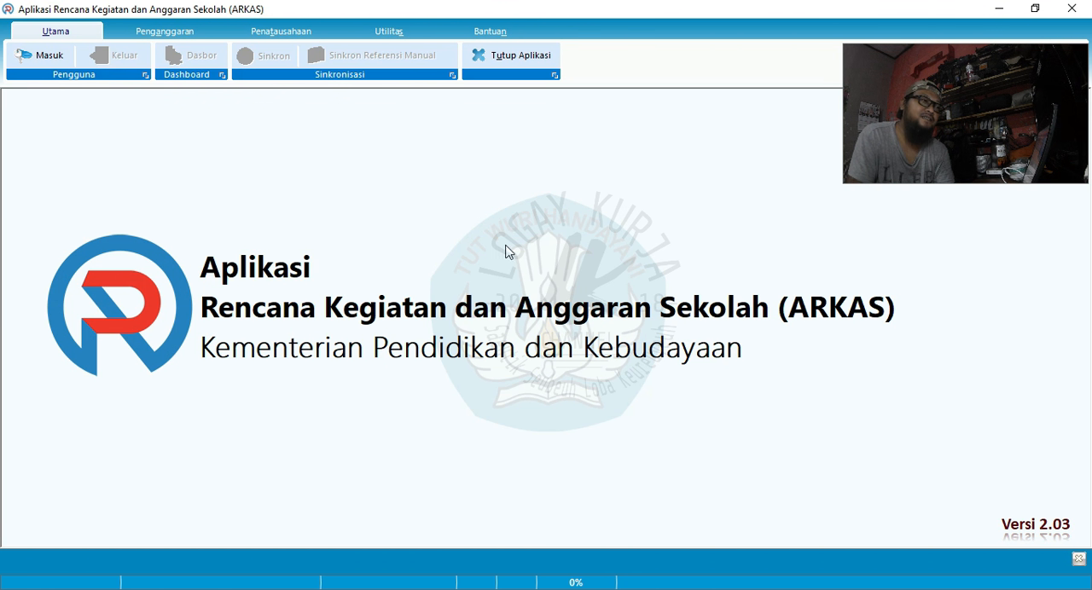
left_click(547, 0)
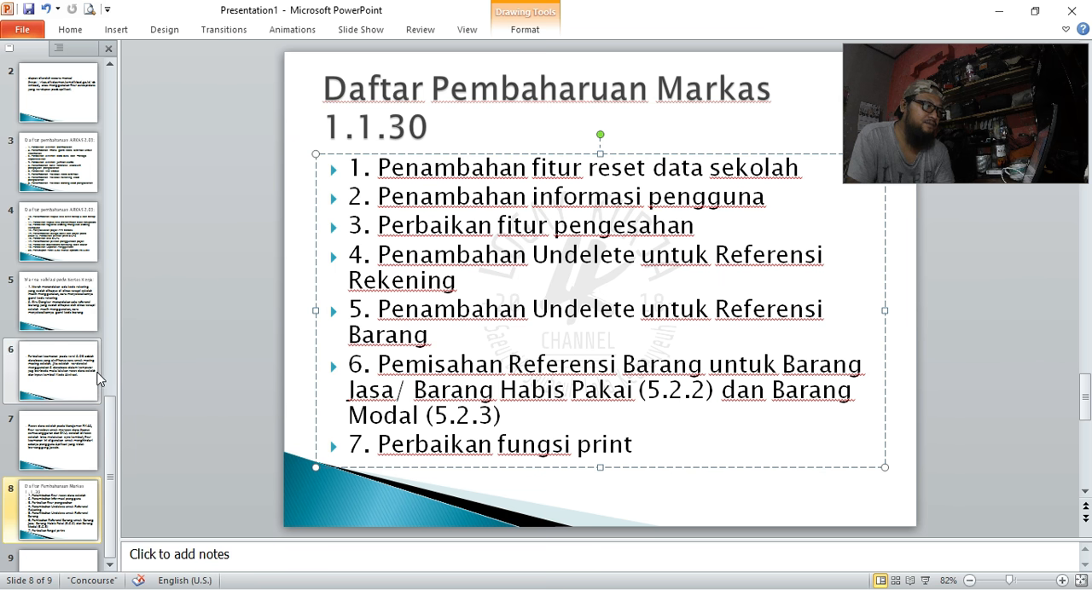
scroll(100, 380, "down", 2)
left_click(83, 508)
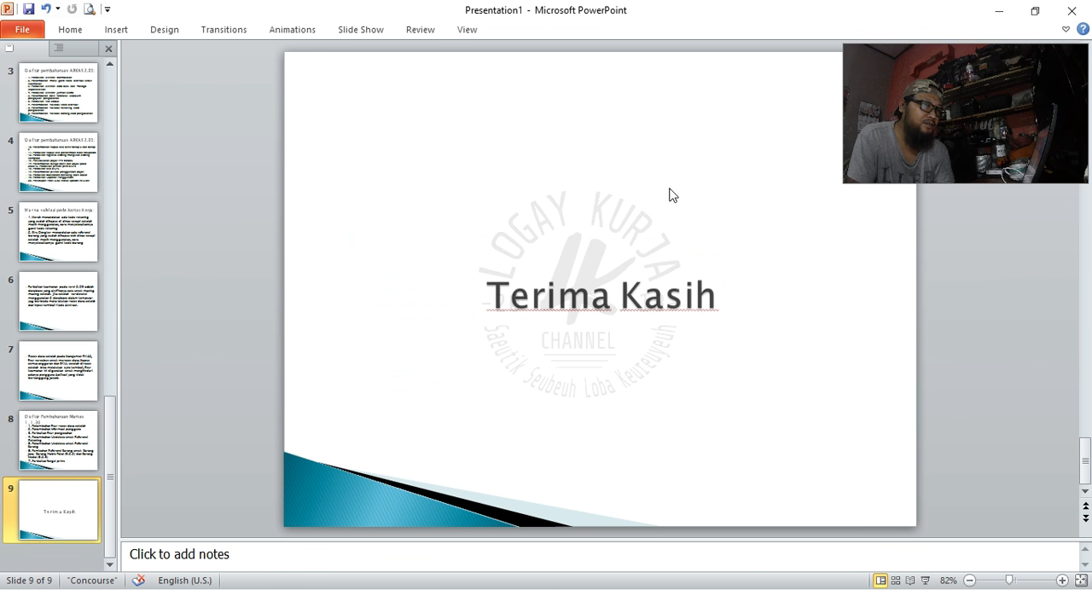
left_click(501, 0)
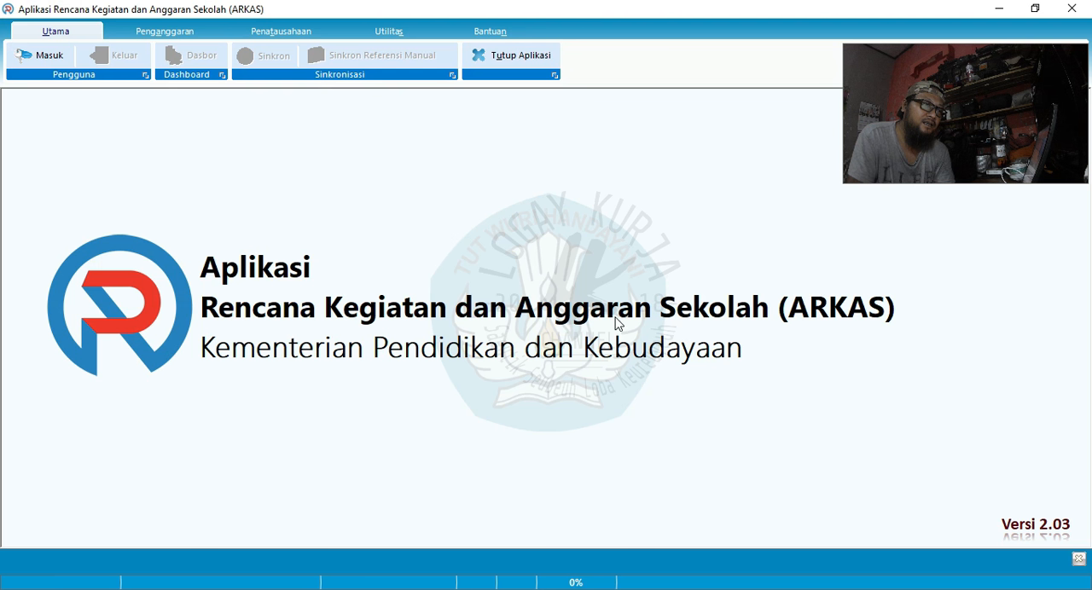
- Switch to File Explorer, open the BOS folder, and select the account e-mail within the last subfolder's name for copying
left_click(104, 0)
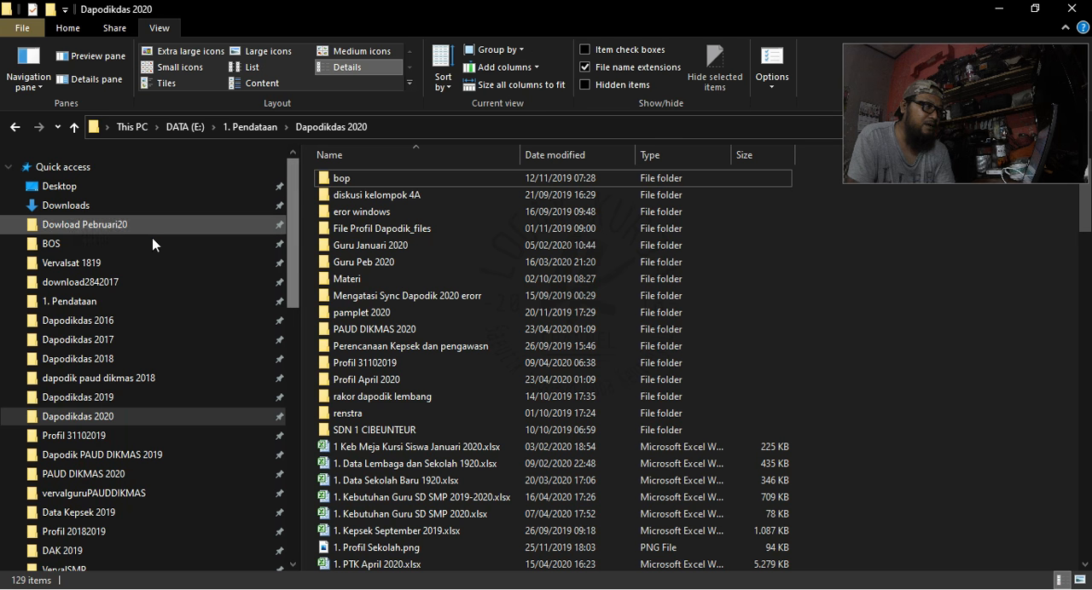
left_click(108, 245)
left_click(380, 247)
key("F2")
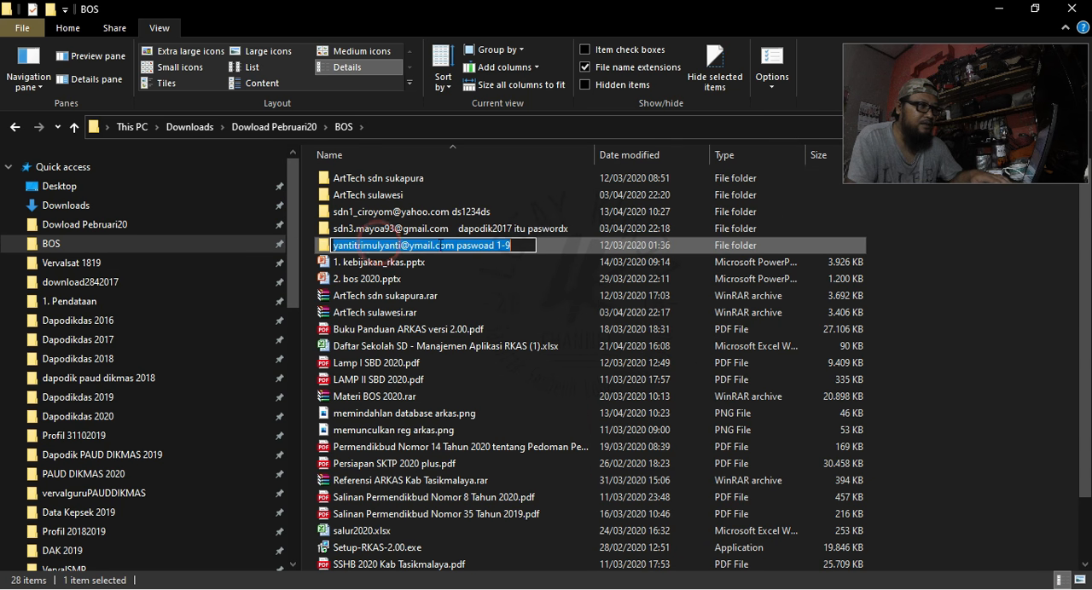
left_click_drag(454, 248, 330, 249)
key("ctrl+c")
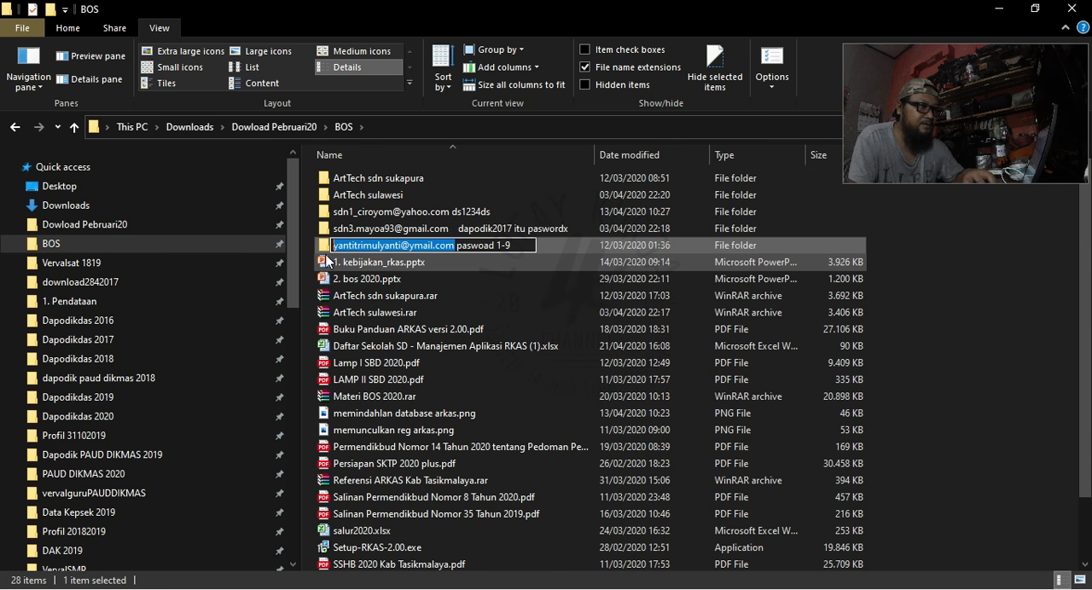
- Switch to ARKAS and log in with the copied account e-mail as username and the account password
key("alt+Tab")
left_click(40, 56)
key("ctrl+v")
left_click(541, 296)
type("123456789")
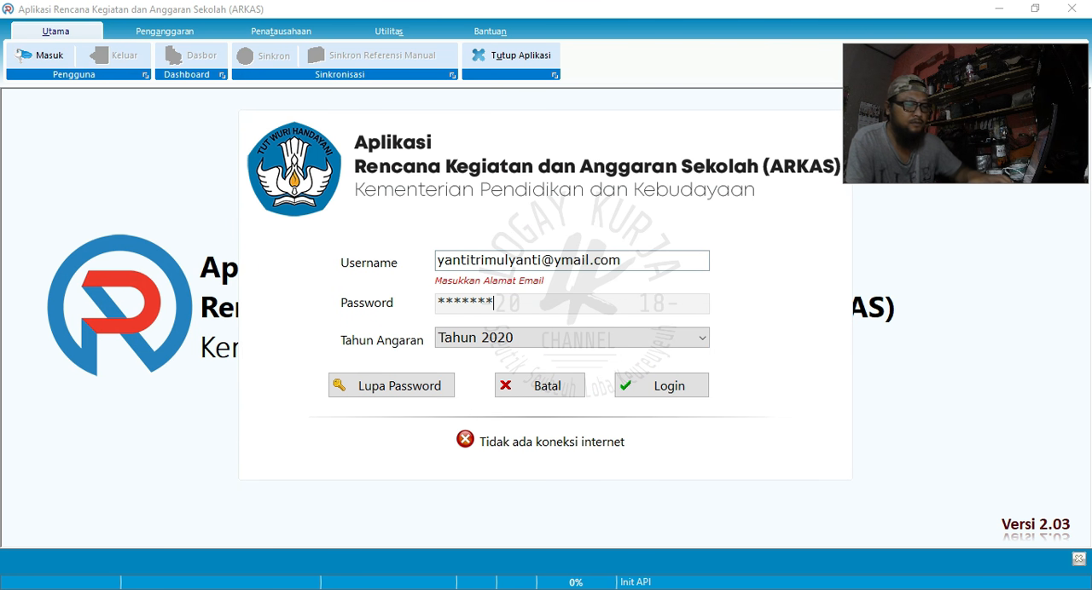
key("Tab")
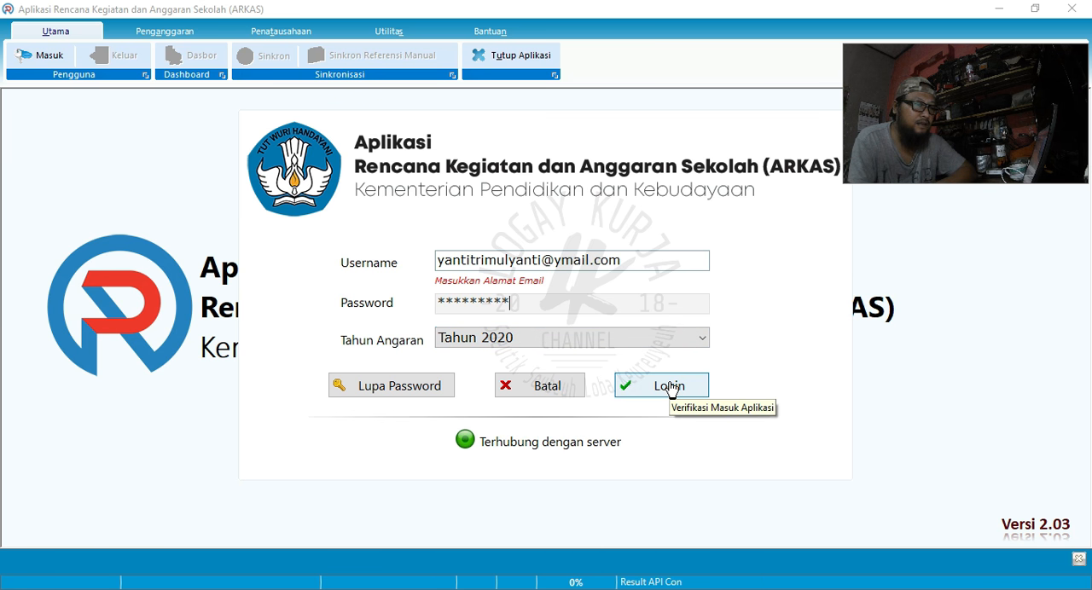
left_click(669, 387)
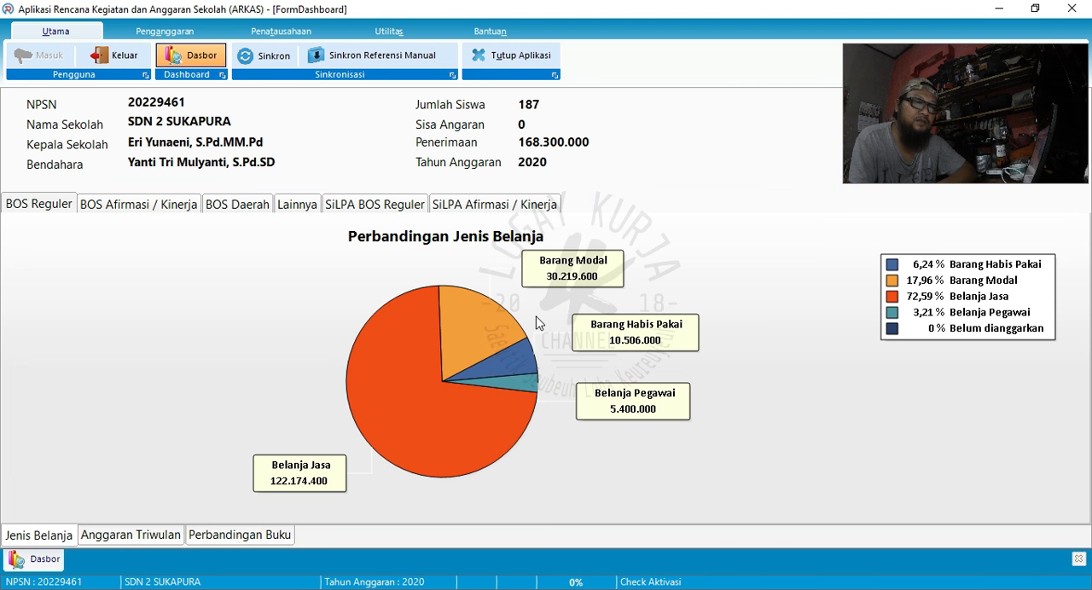
- Open the Kertas Kerja budgeting worksheet with BOS Reguler as its Sumber Dana
left_click(170, 31)
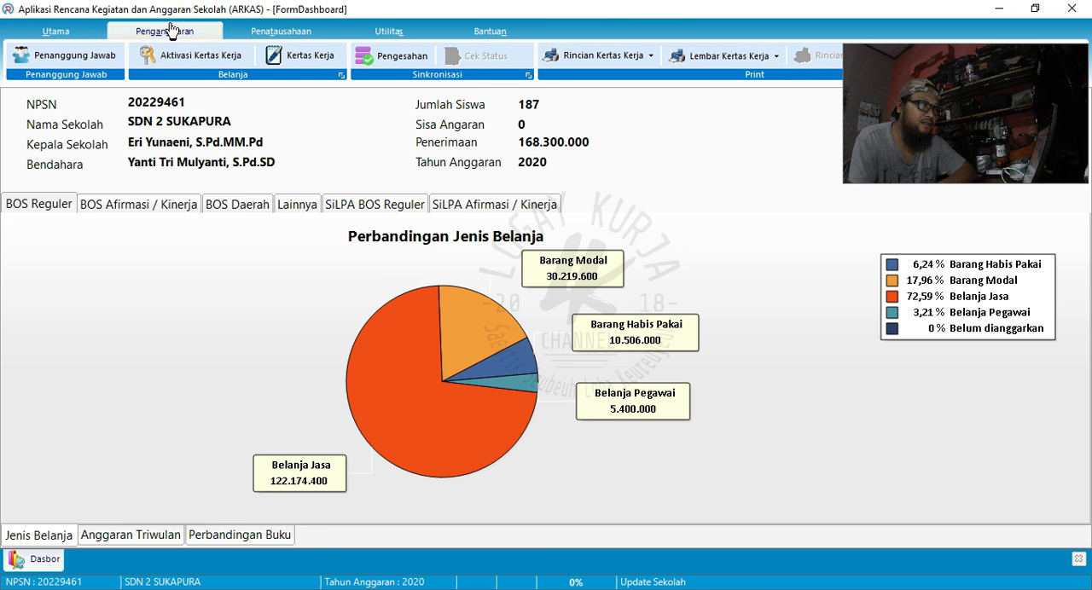
left_click(300, 55)
left_click(836, 110)
left_click(844, 127)
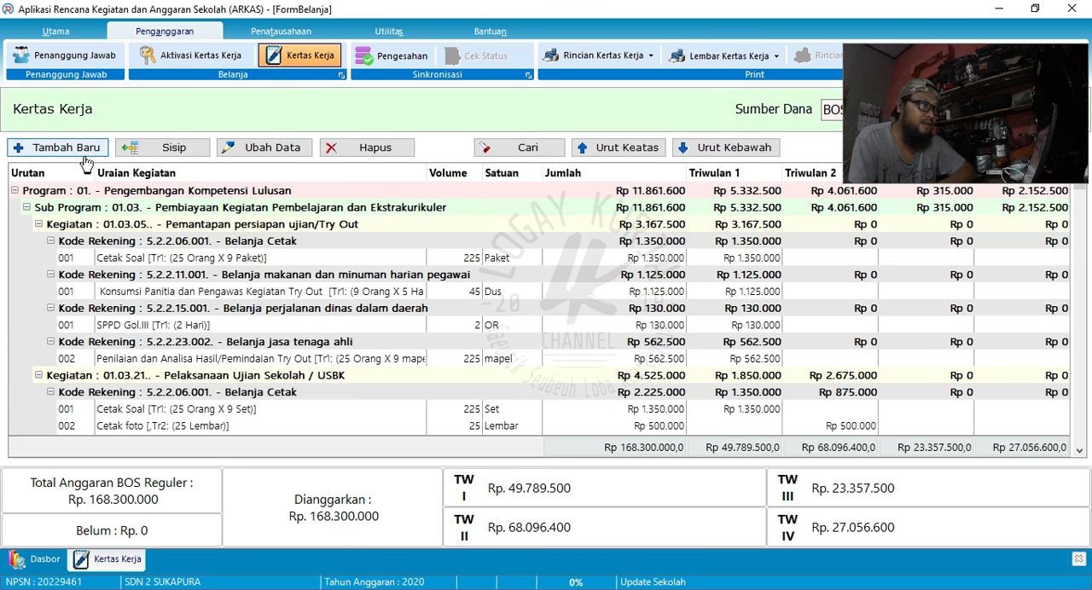
- Open the dark-blue "Kertas HVS Folio" item under activity 03.01.02 (PPDB), account 5.2.2.01.001, for editing
left_click(301, 292)
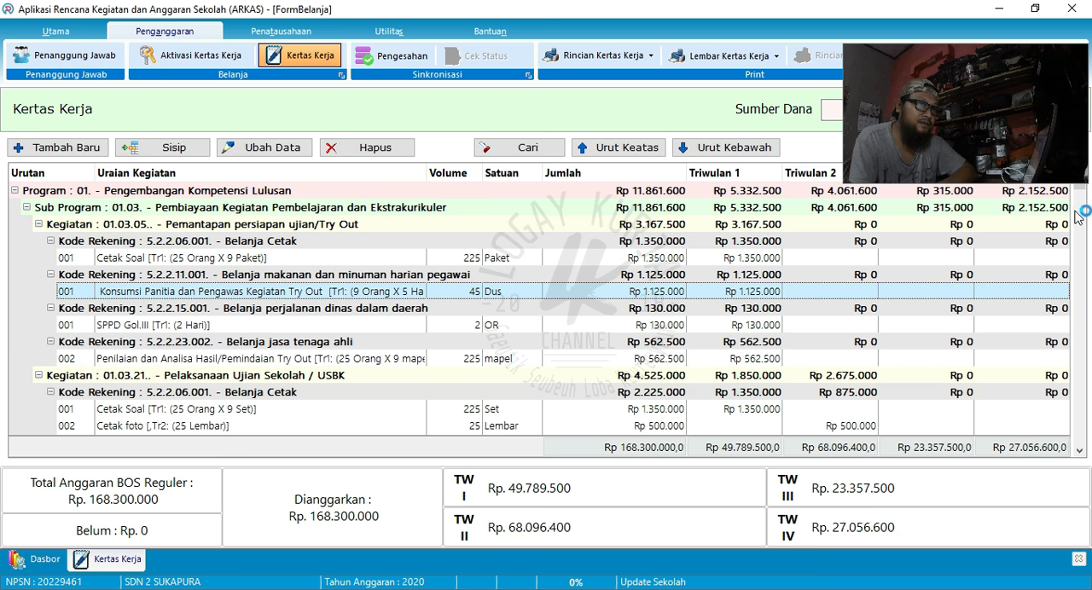
left_click_drag(1081, 192, 1087, 288)
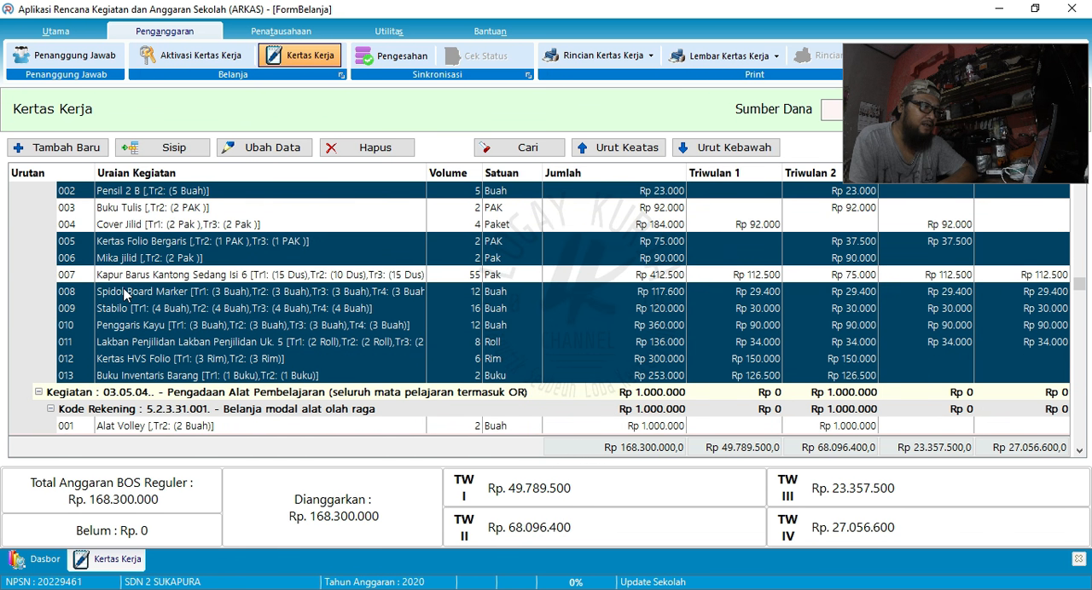
left_click(124, 288)
left_click_drag(1080, 191, 1079, 225)
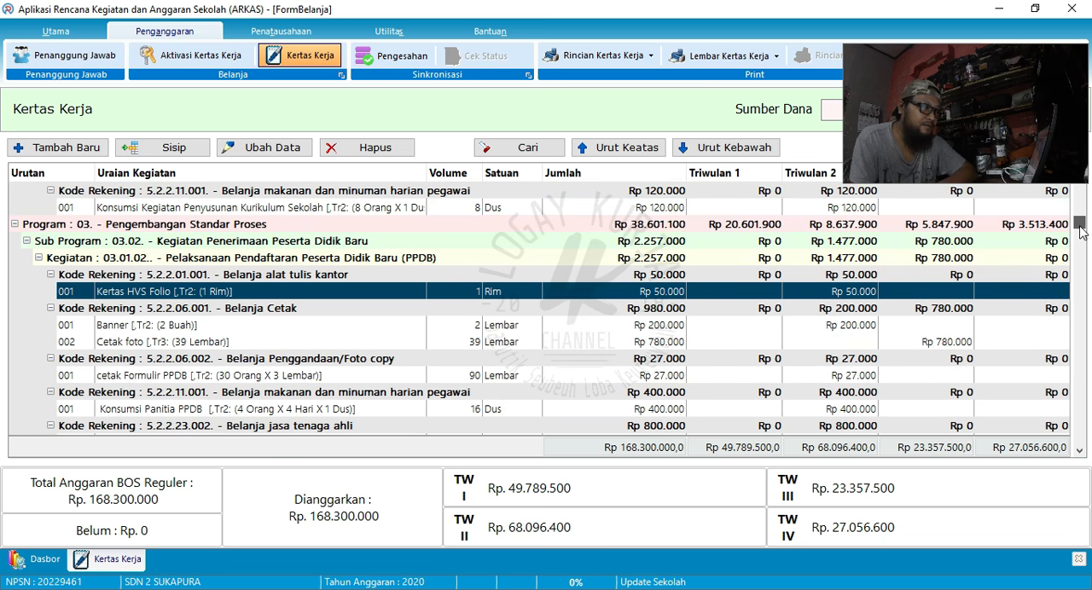
left_click(168, 291)
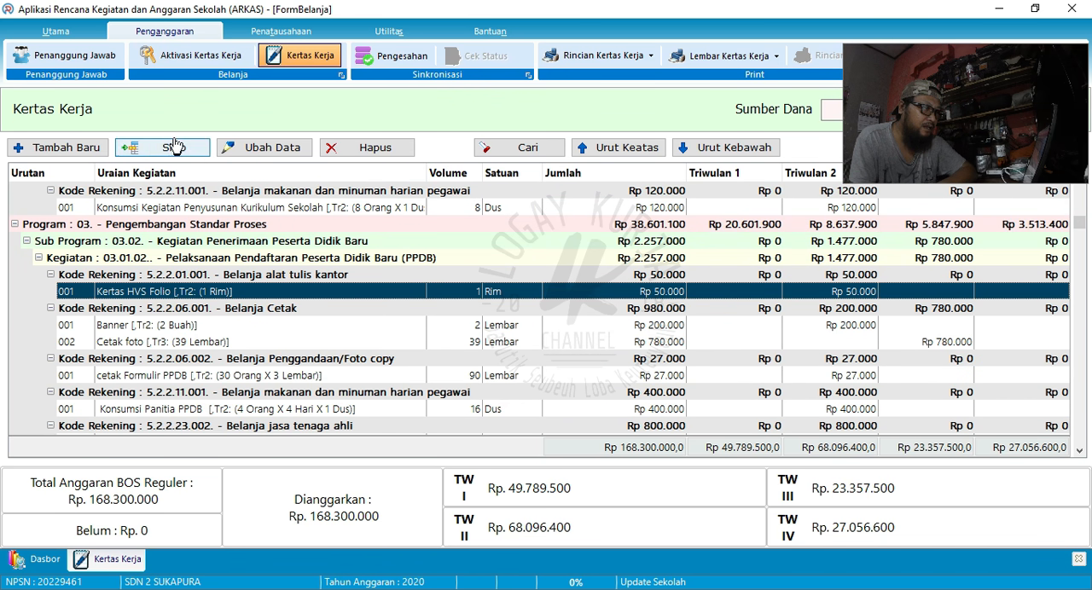
left_click(290, 150)
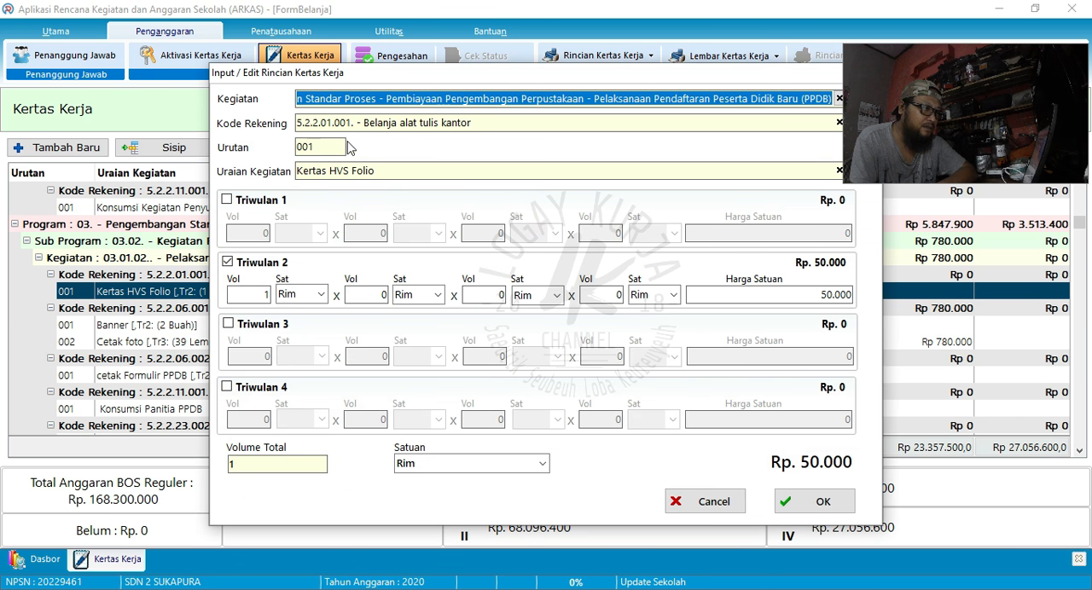
- Search the item reference for "kertas", "Folio" and "HVS", set Uraian Kegiatan to "Kertas HVS Hvs F4 70 Gr", and save the entry
left_click(390, 171)
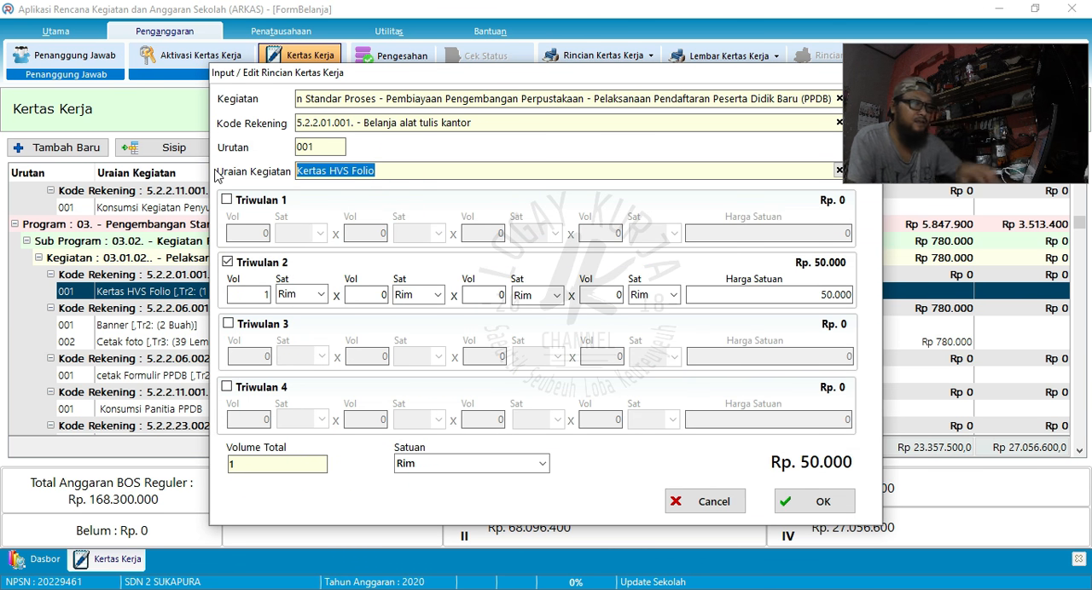
type("kertas")
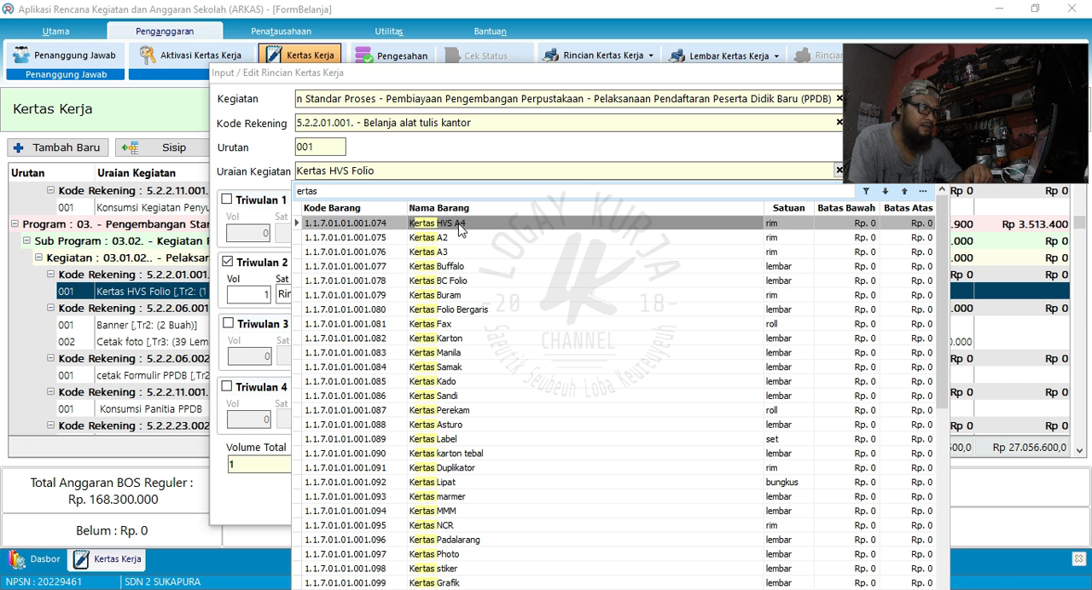
double_click(333, 194)
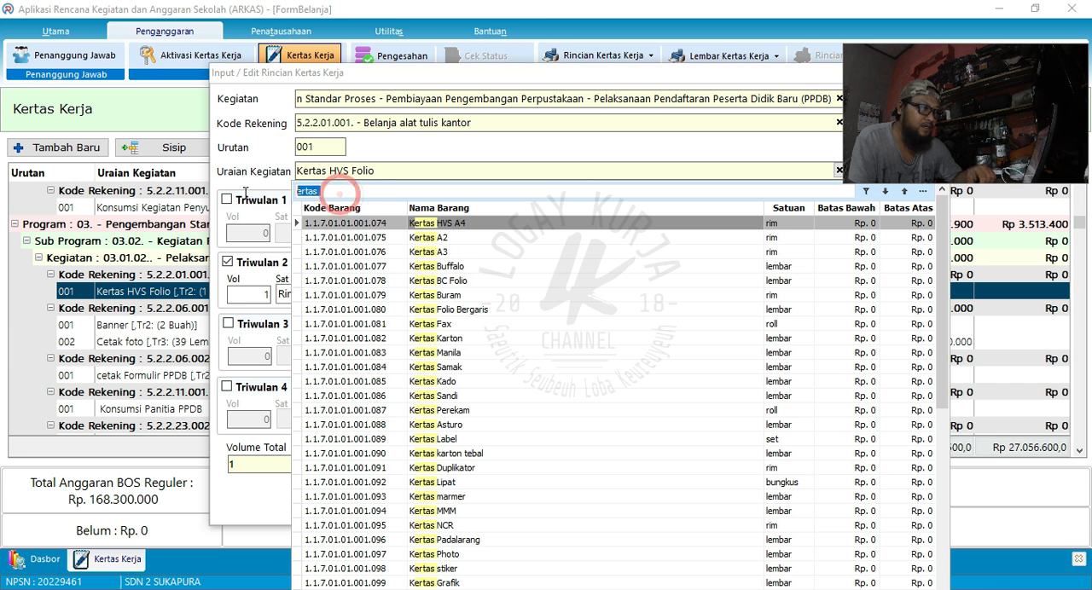
type("Folio")
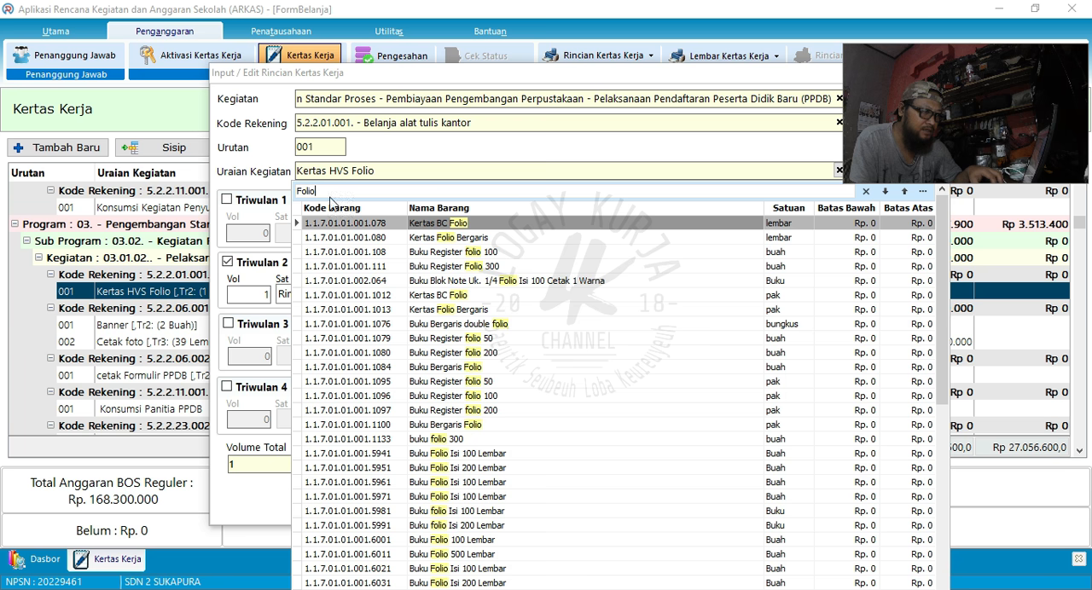
left_click_drag(328, 191, 244, 189)
type("HVS")
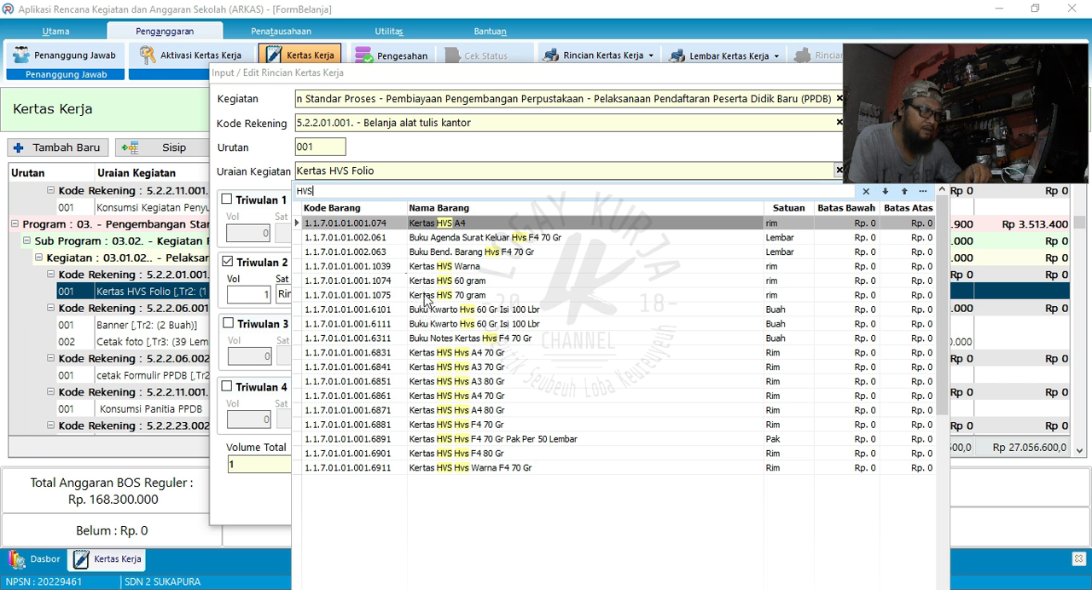
left_click(442, 425)
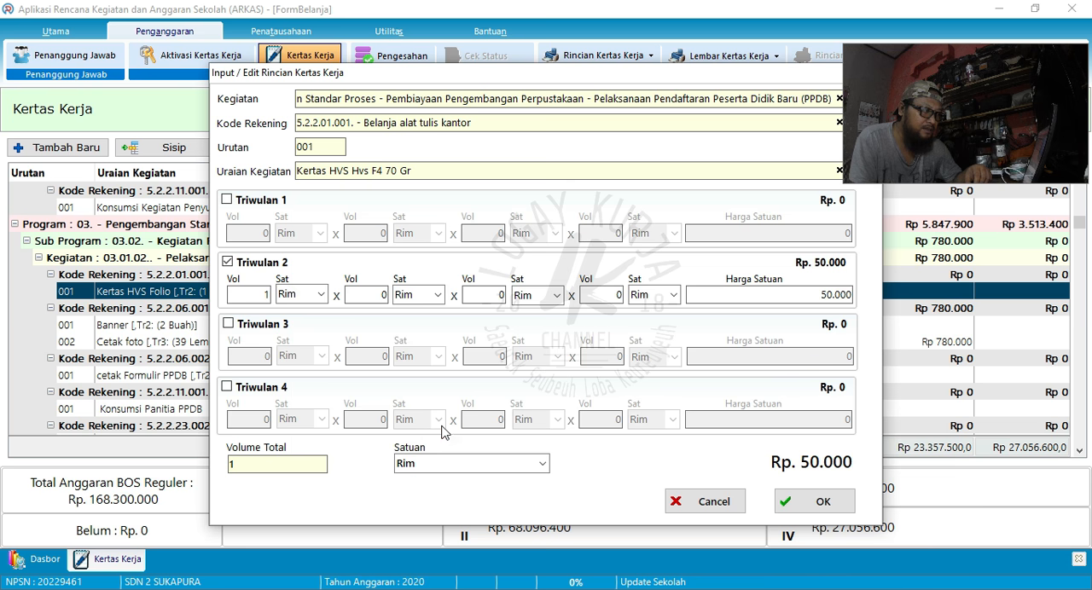
left_click(789, 503)
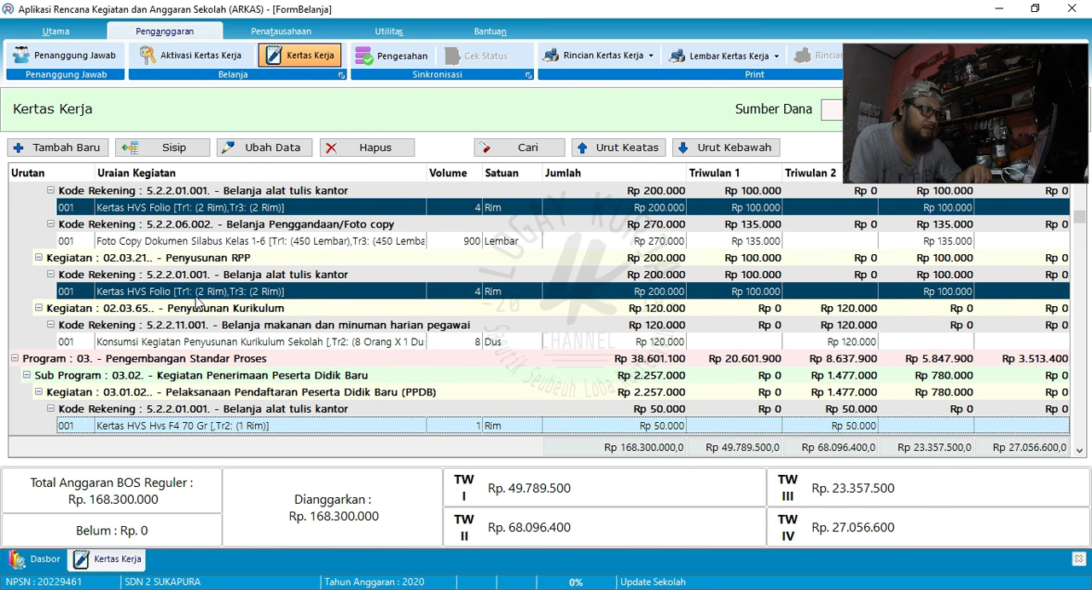
- Examine the worksheet's remaining programs and activities for items marked in dark blue
scroll(220, 395, "down", 1)
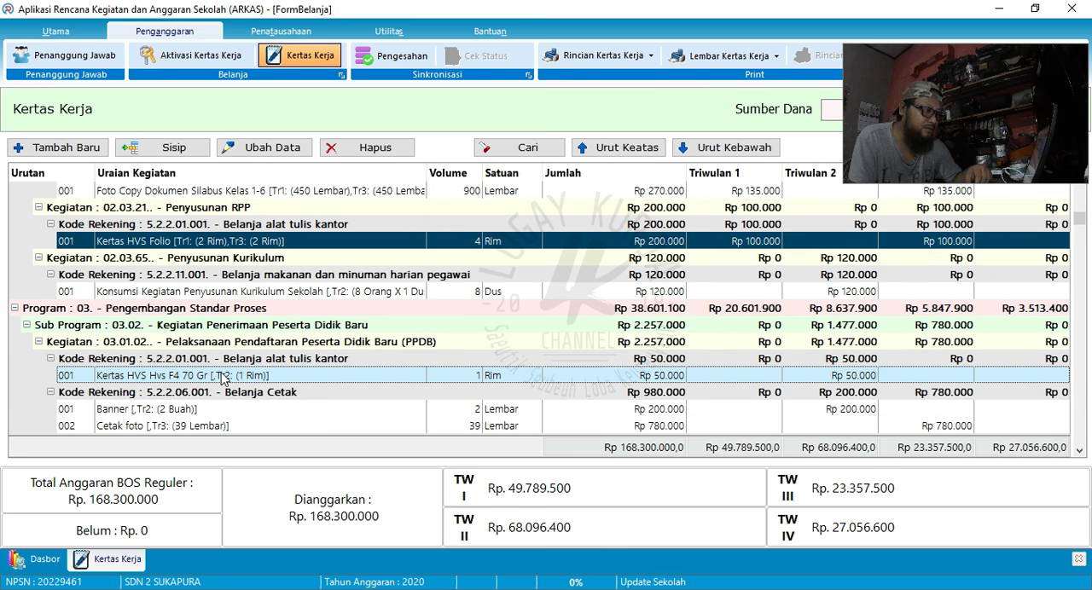
left_click(207, 243)
scroll(230, 273, "down", 8)
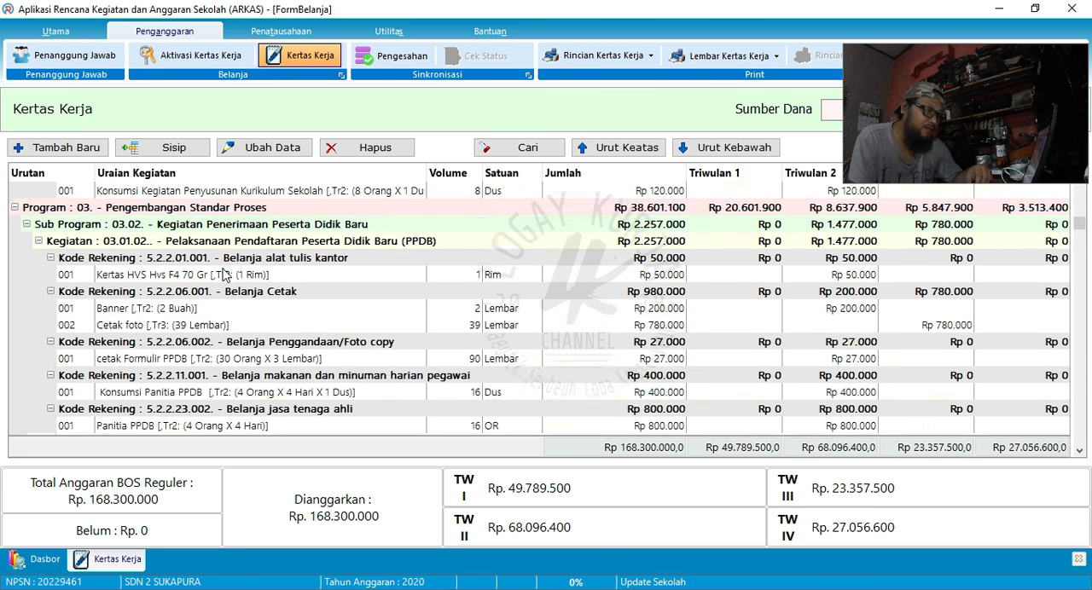
scroll(243, 284, "down", 10)
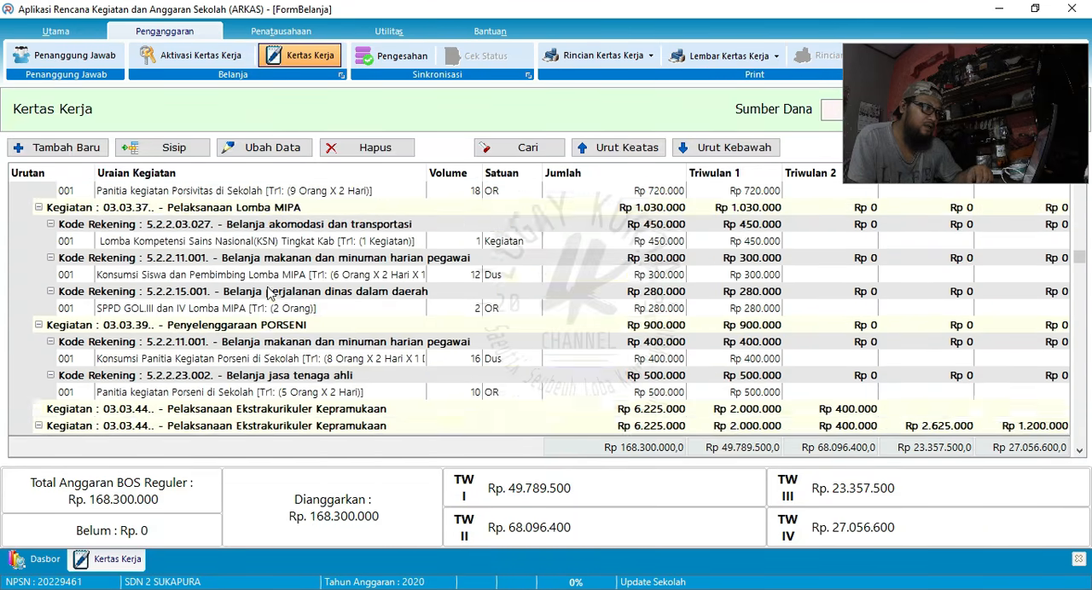
scroll(503, 293, "down", 15)
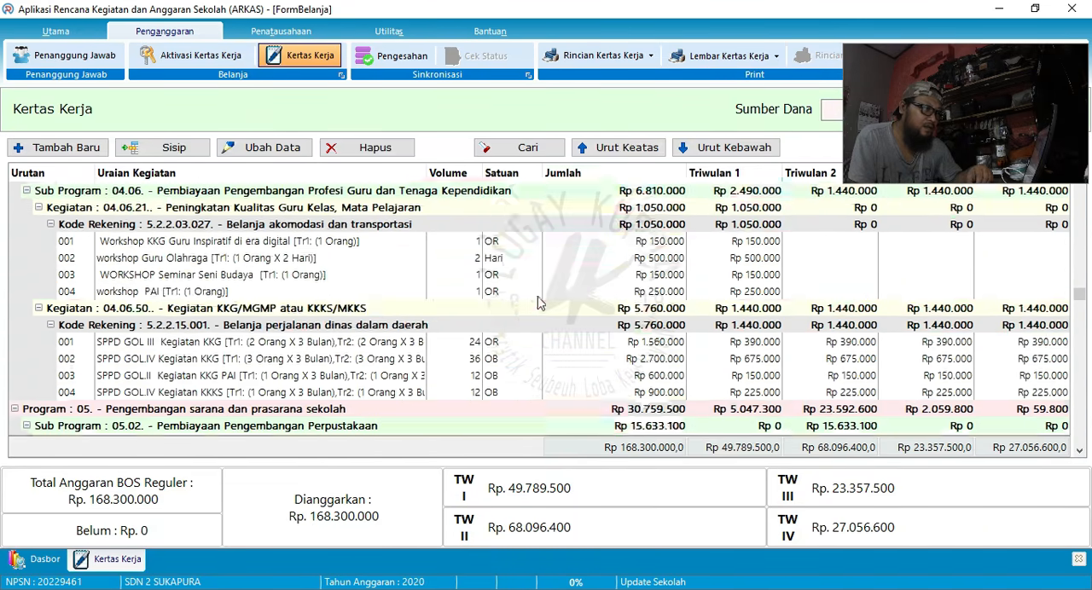
scroll(570, 322, "down", 15)
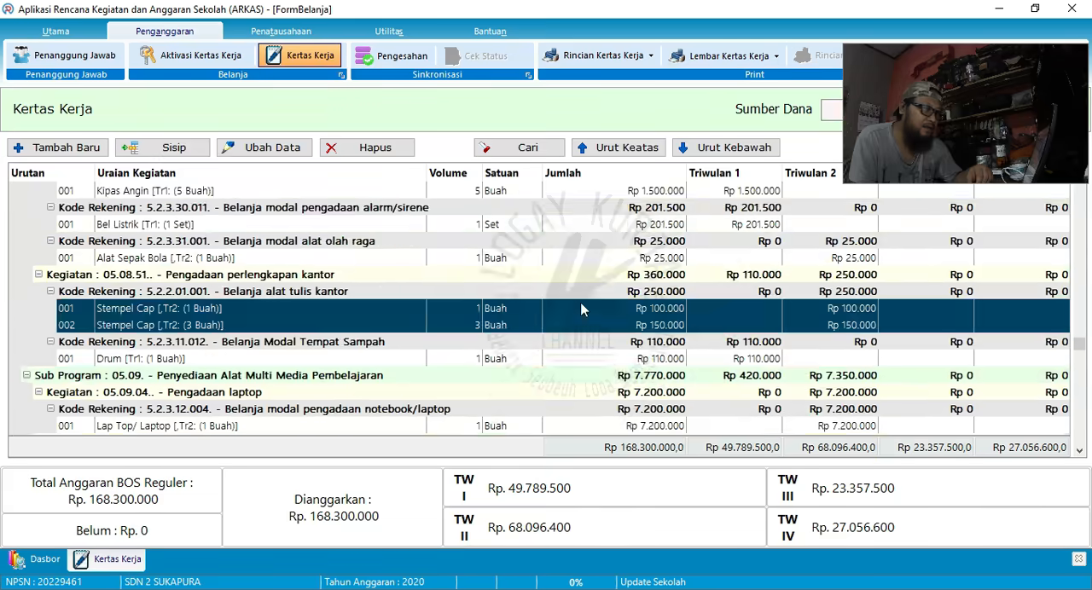
scroll(393, 340, "down", 10)
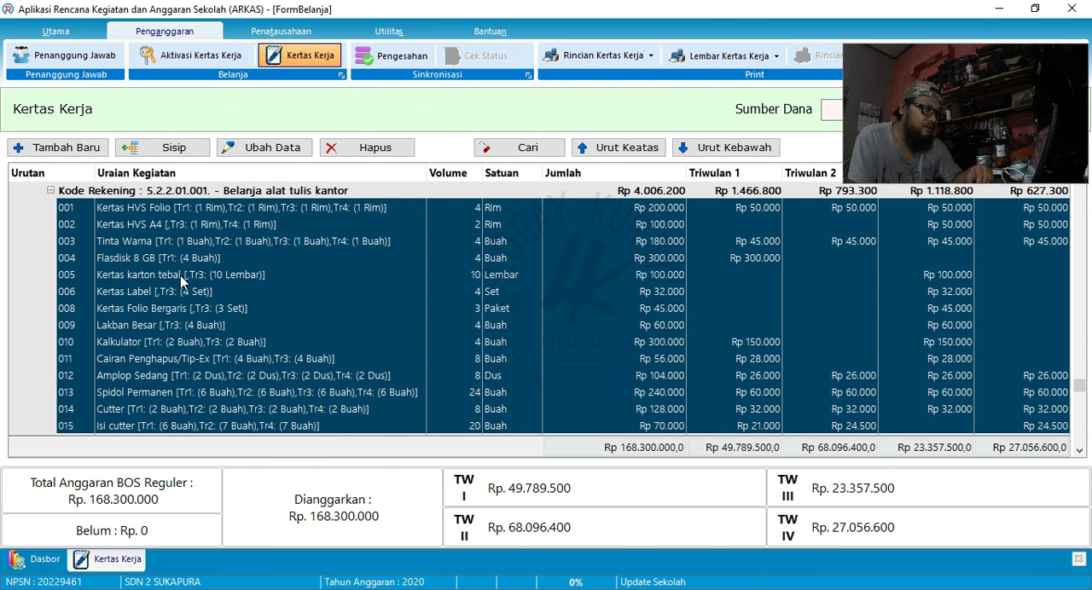
scroll(177, 298, "down", 1)
scroll(188, 267, "up", 2)
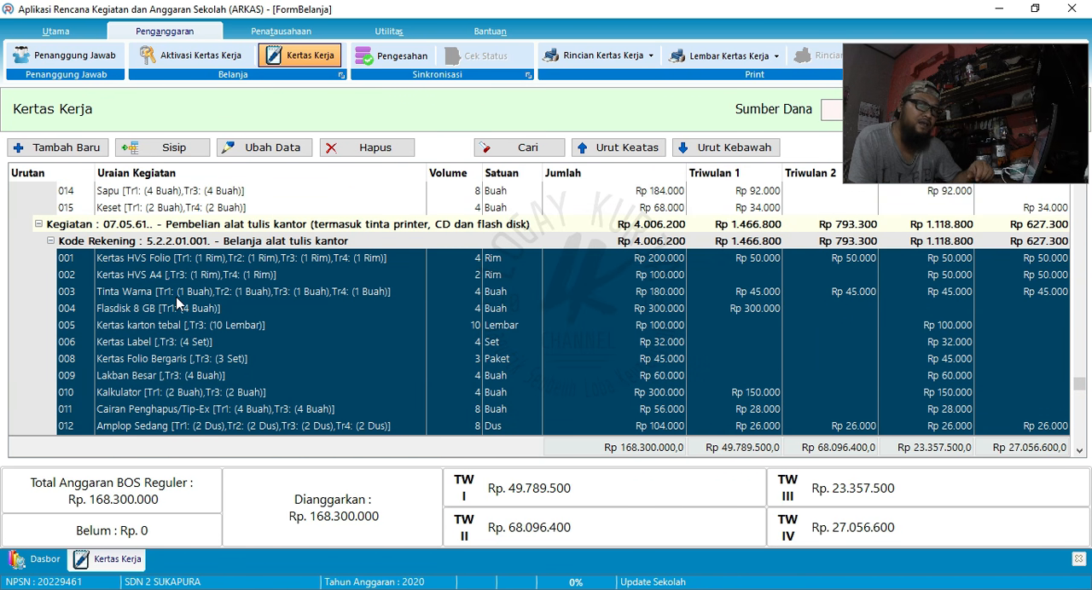
scroll(183, 309, "down", 2)
scroll(190, 310, "down", 20)
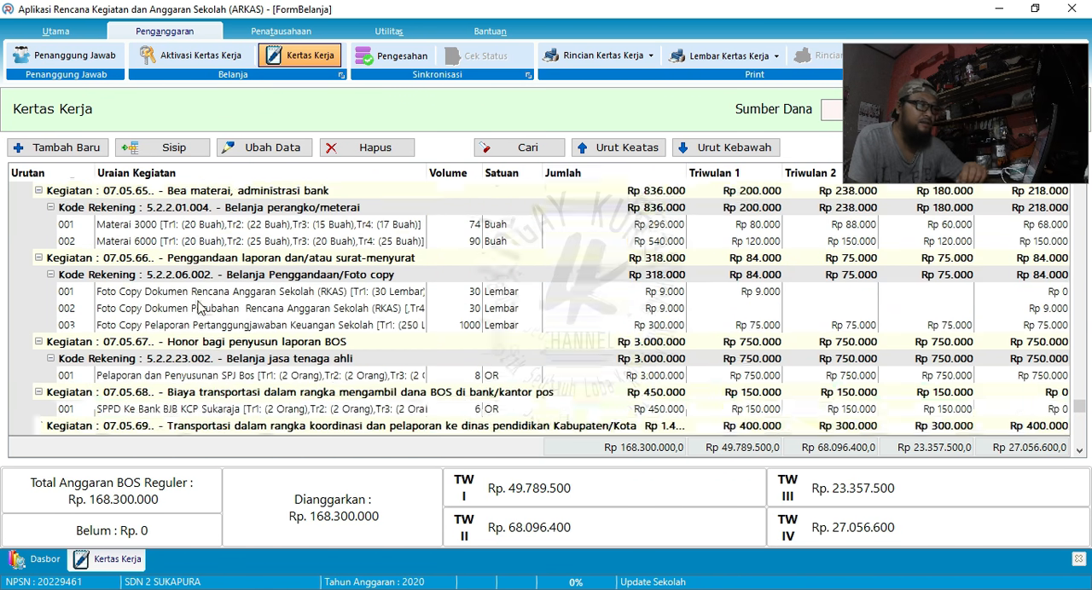
scroll(205, 307, "down", 10)
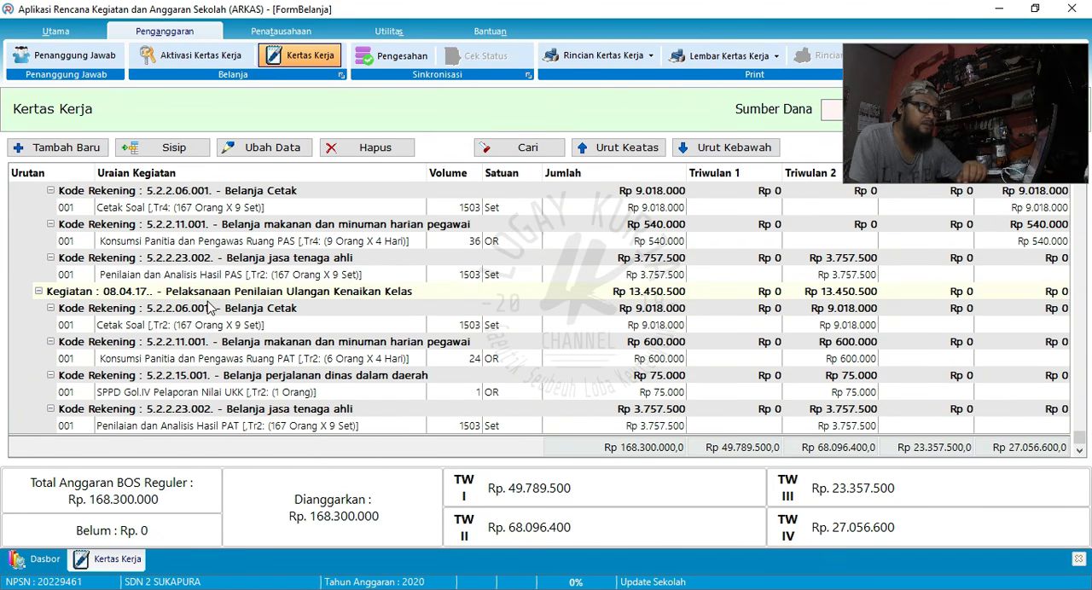
- Switch to the PowerPoint presentation and display slide 5 about the validation colours in Kertas Kerja
key("alt+Tab")
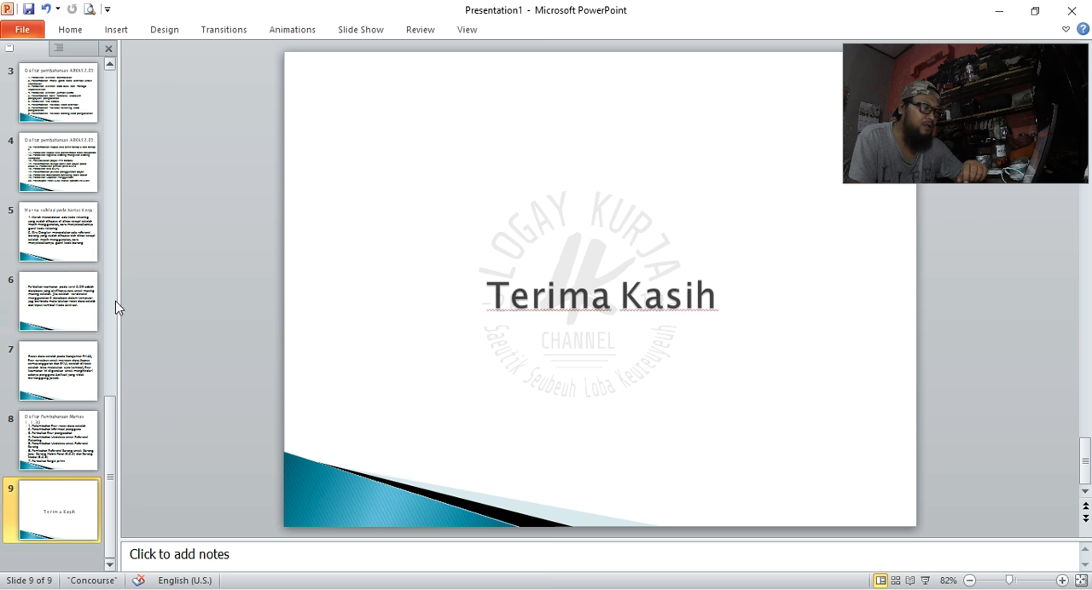
left_click(68, 249)
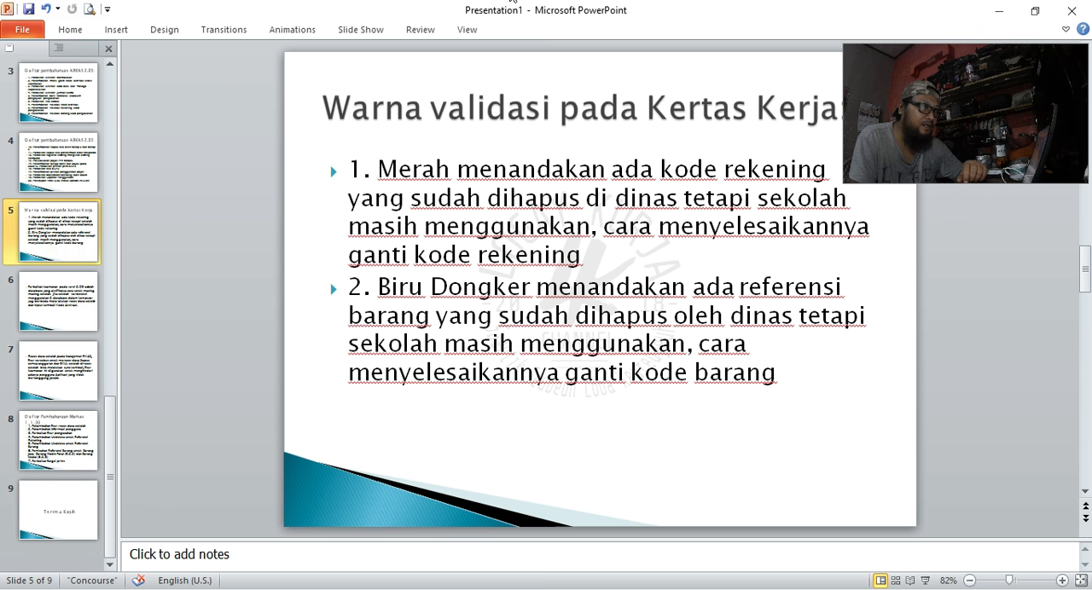
- Switch to ARKAS and select activity 08.04.17 (Pelaksanaan Penilaian Ulangan Kenaikan Kelas) in the Kertas Kerja worksheet
key("alt+Tab")
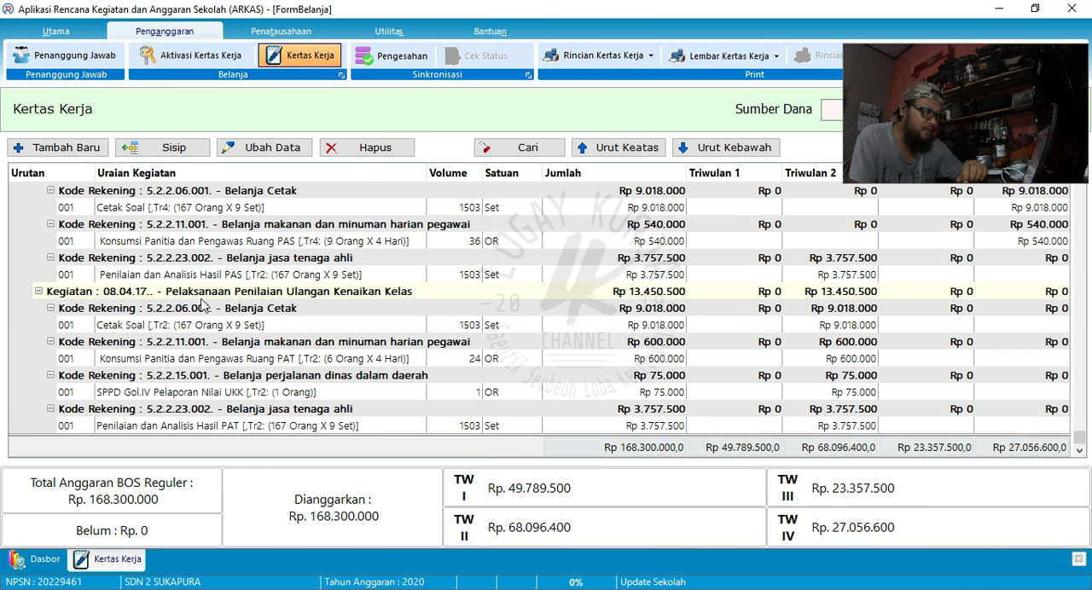
left_click(320, 292)
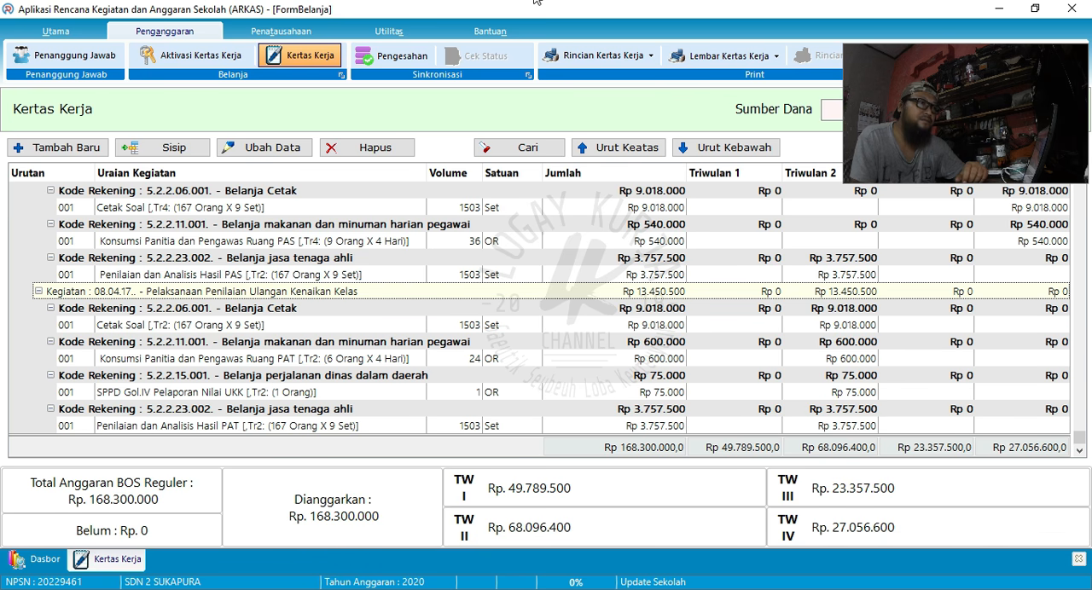
- Review the ARKAS 2.03 update lists on slides 4 and 3 of the PowerPoint presentation, and return to the ARKAS worksheet
key("alt+Tab")
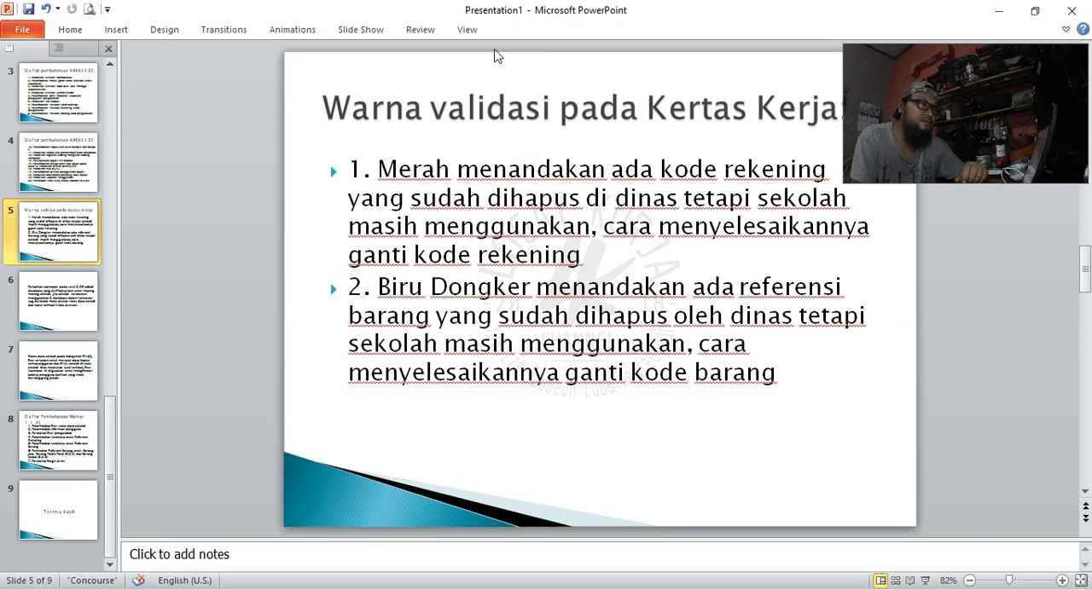
left_click(62, 180)
scroll(61, 180, "up", 3)
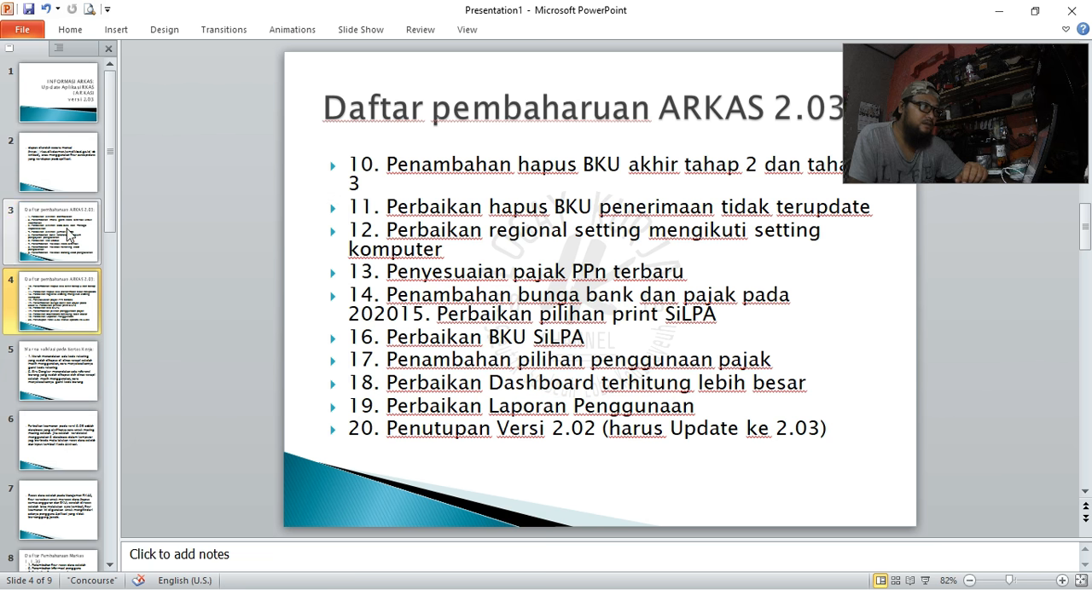
left_click(68, 242)
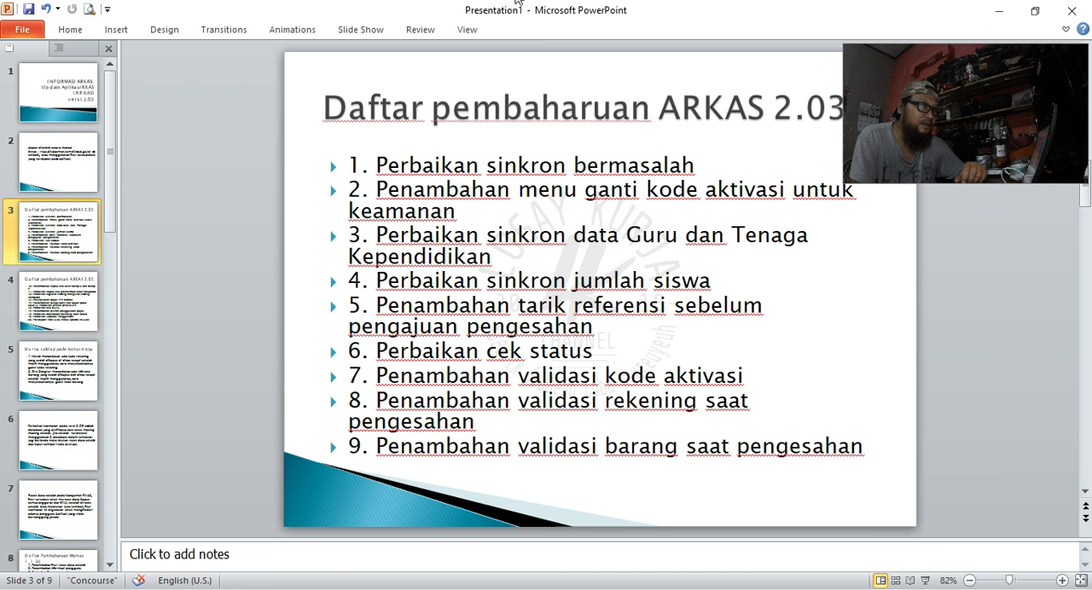
key("alt+Tab")
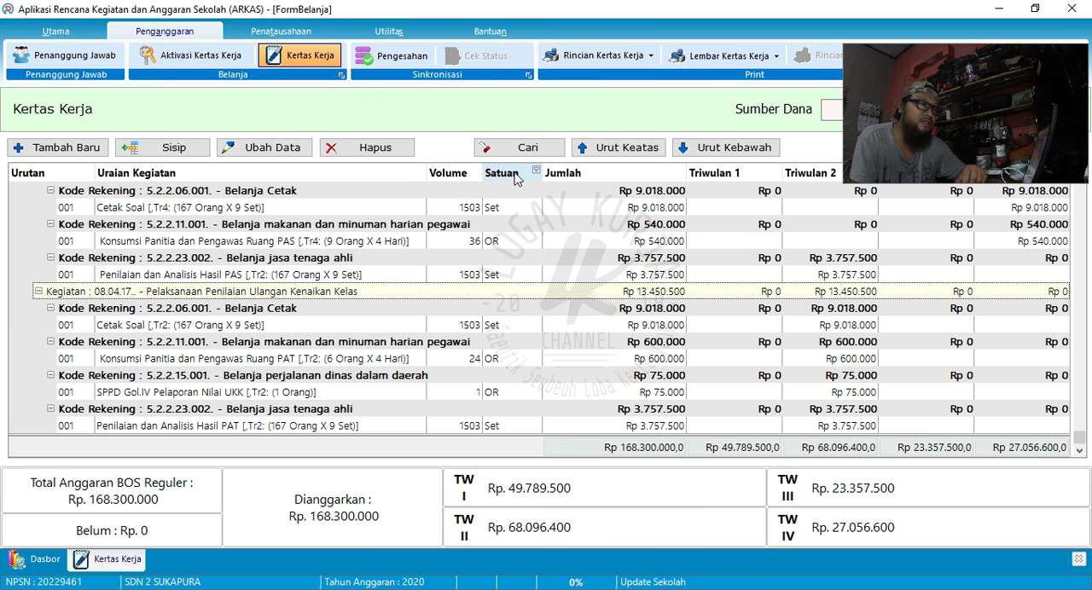